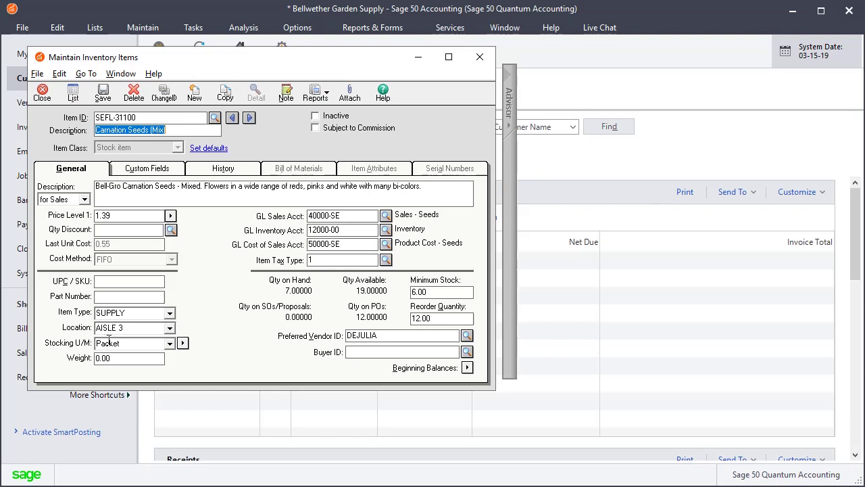
# - Examine the available stocking units and the multi-pack settings of the Carnation Seeds (Mix) item without keeping changes
pyautogui.click(141, 344)
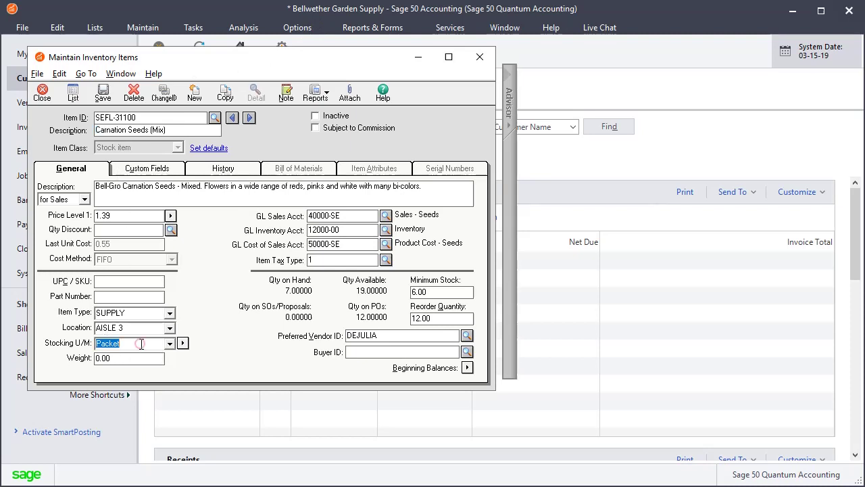
pyautogui.click(170, 345)
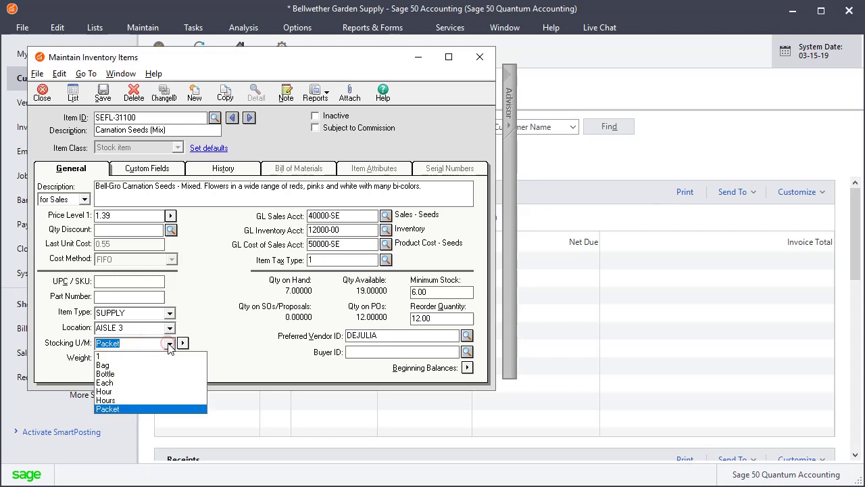
pyautogui.click(169, 345)
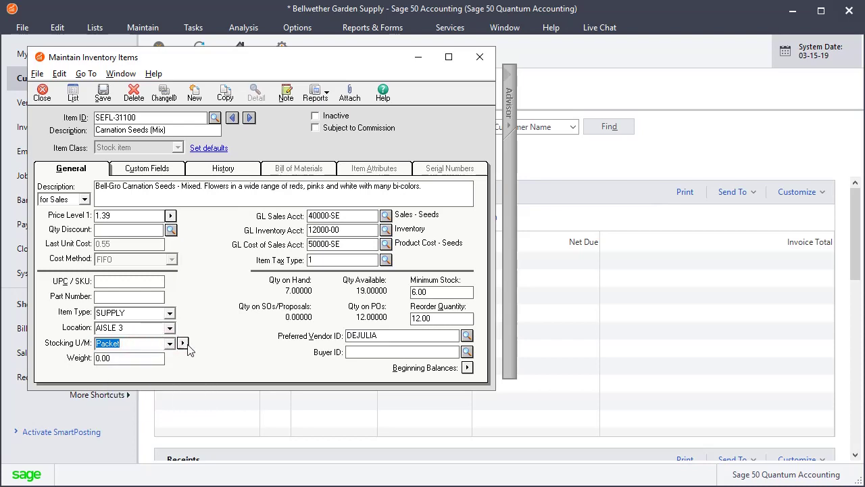
pyautogui.click(183, 344)
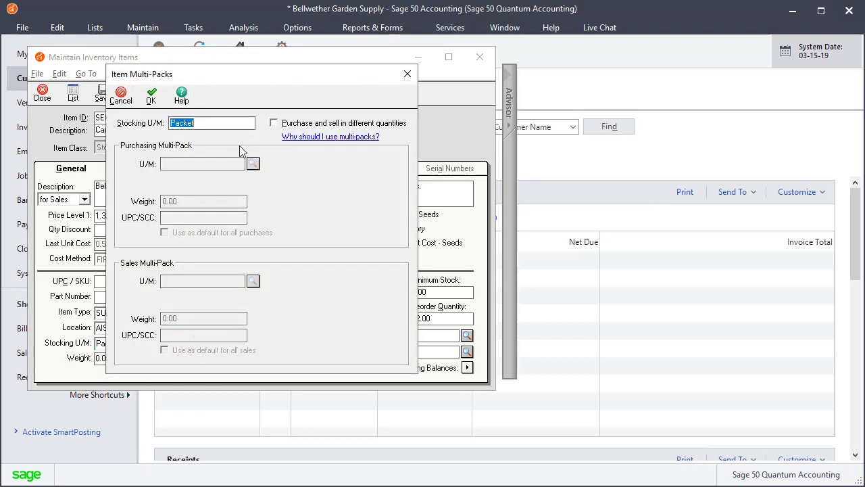
pyautogui.click(273, 123)
pyautogui.click(253, 163)
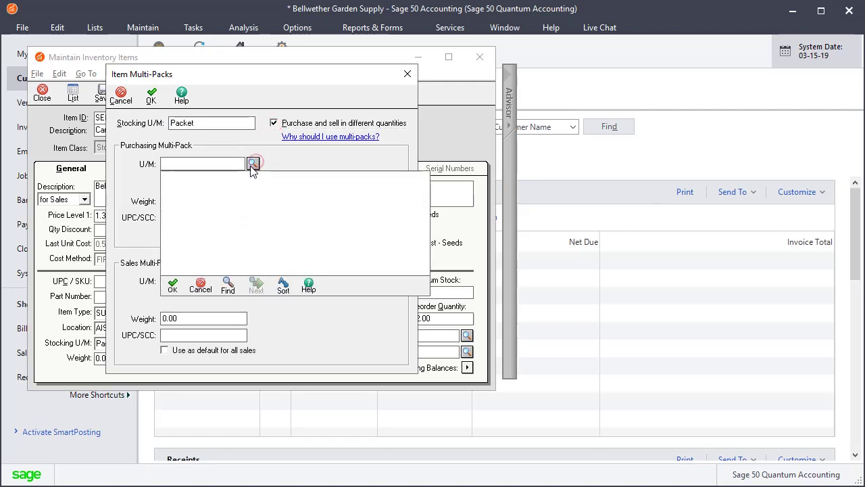
pyautogui.click(201, 284)
pyautogui.click(274, 123)
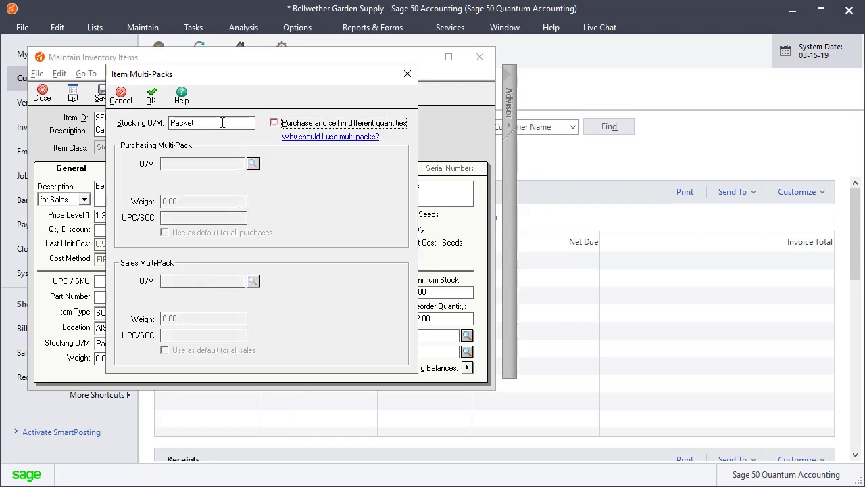
pyautogui.click(120, 98)
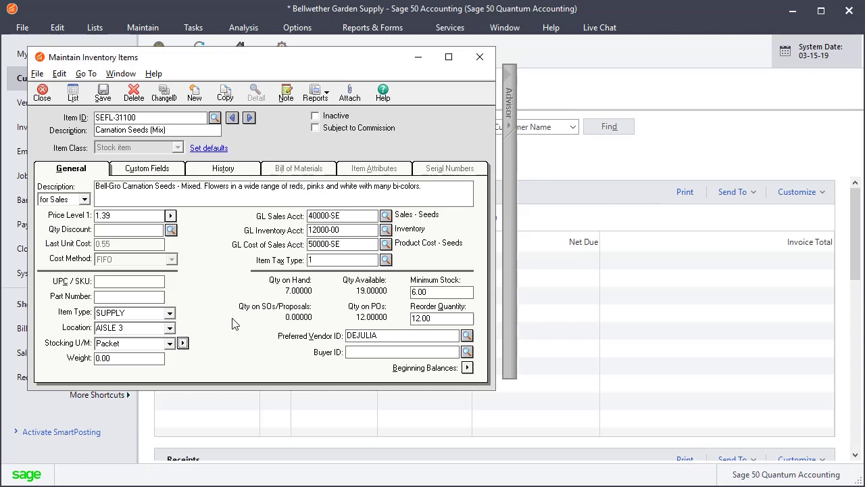
pyautogui.press('Escape')
# - Create and save the unit of measure BOX10, described as "Box of 10", with 10 stocking units
pyautogui.click(143, 28)
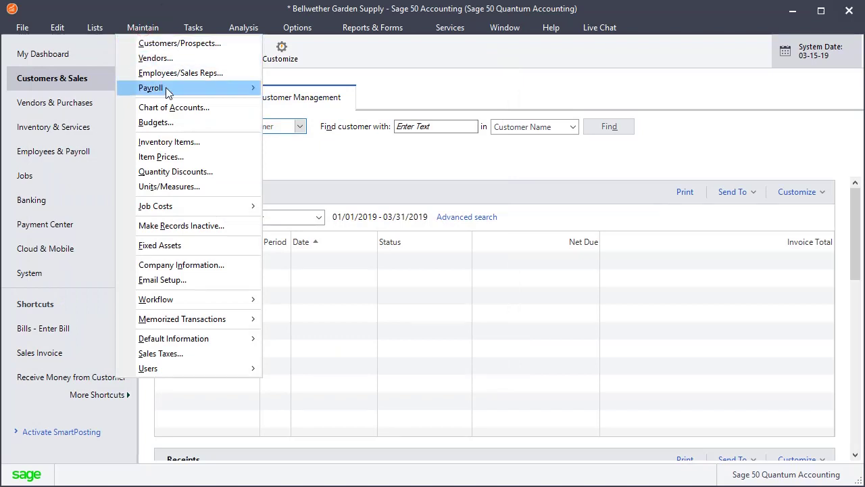
pyautogui.click(169, 187)
pyautogui.moveTo(215, 191); pyautogui.dragTo(173, 100)
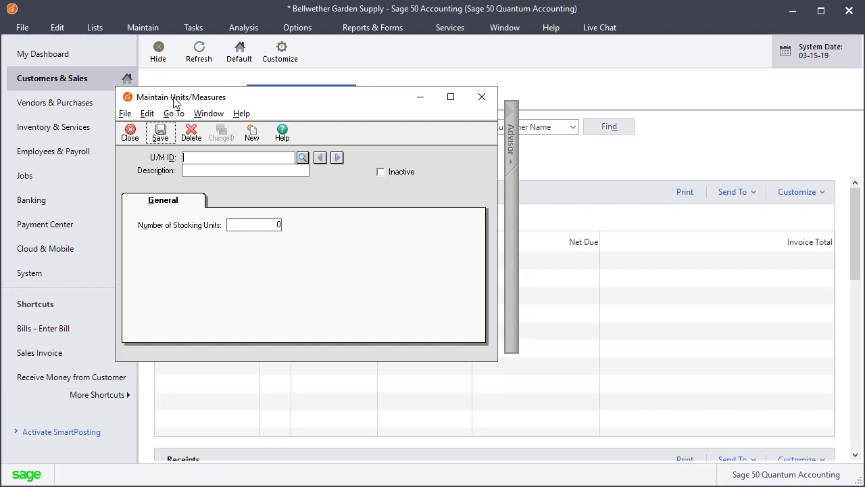
pyautogui.write('BOX10')
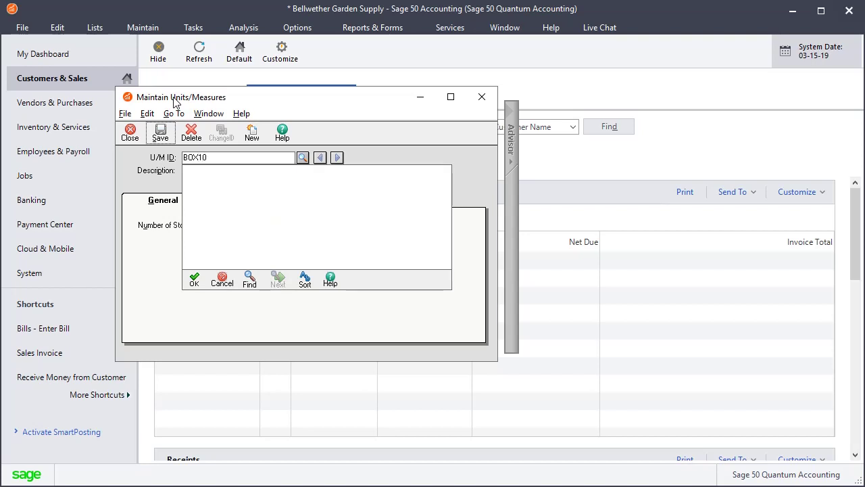
pyautogui.press('Tab')
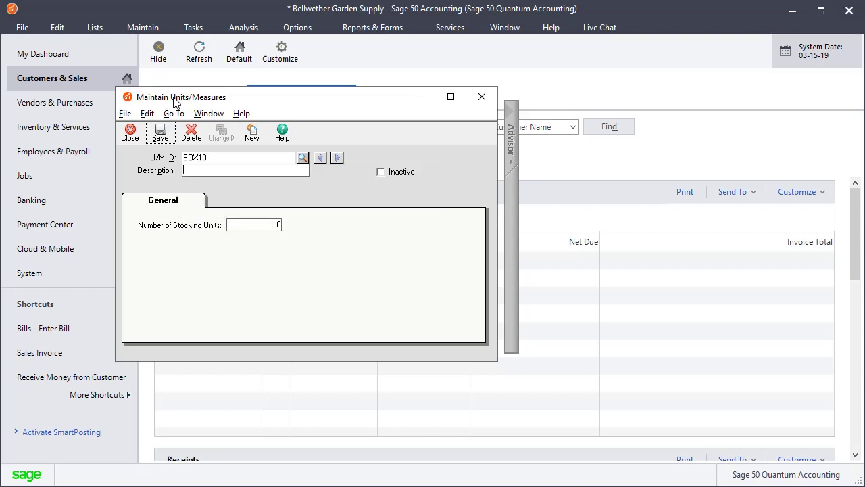
pyautogui.click(224, 169)
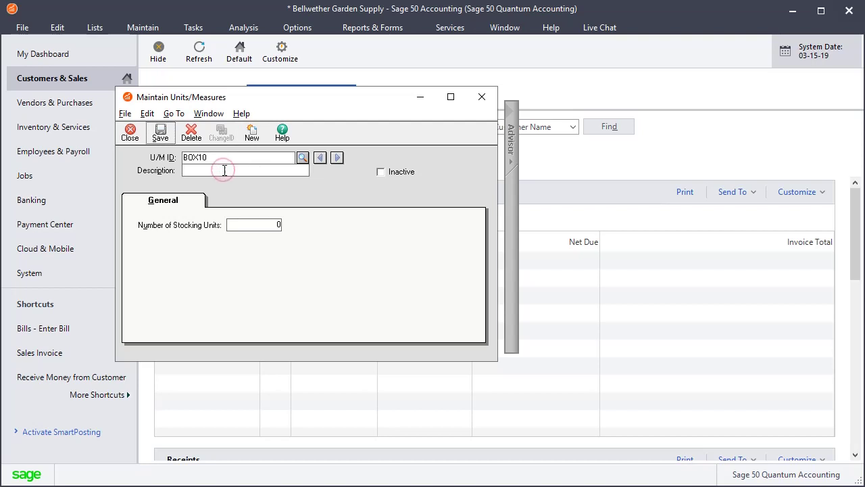
pyautogui.write('Box of 10')
pyautogui.press('Tab')
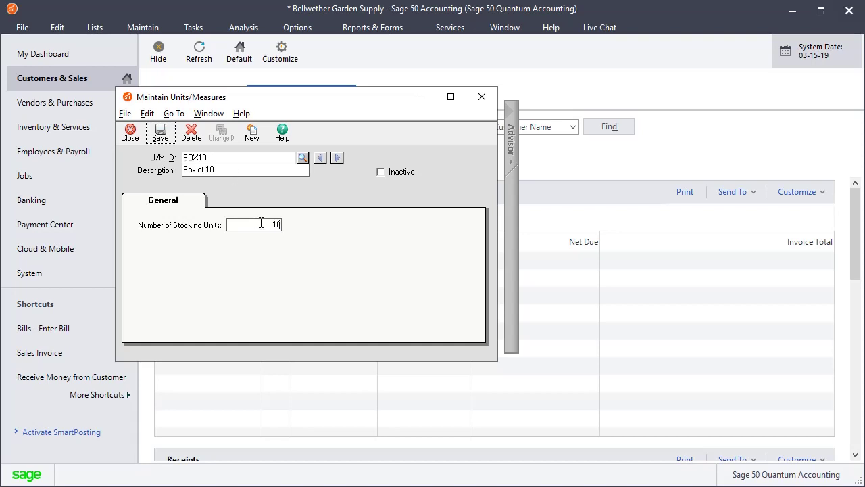
pyautogui.click(161, 136)
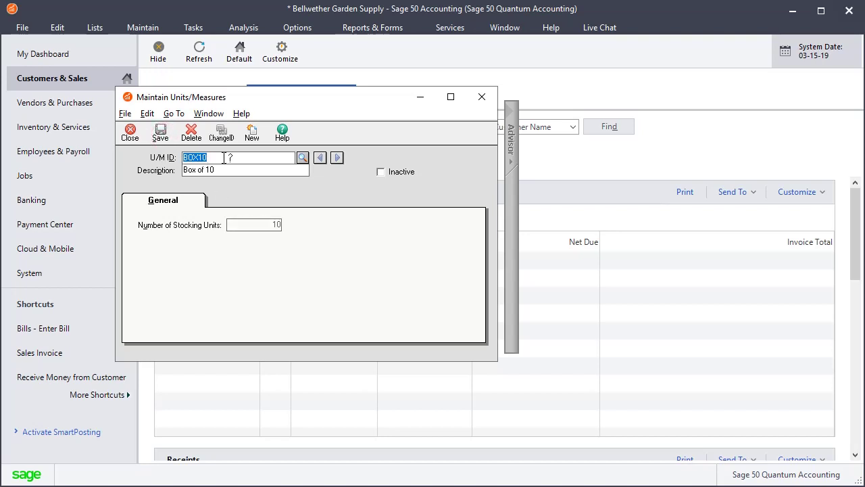
# - Create and save the unit of measure CASE100, described as "Case of 100", with 100 stocking units
pyautogui.write('CAS')
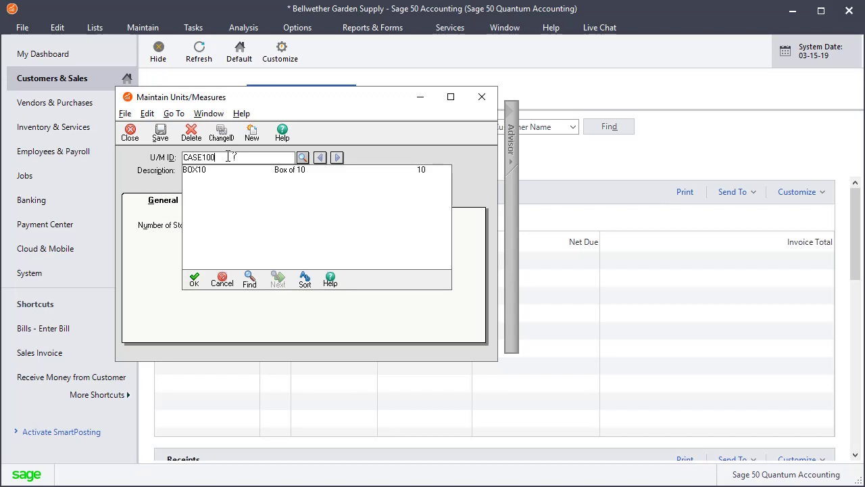
pyautogui.write('E100')
pyautogui.press('Tab')
pyautogui.write('C')
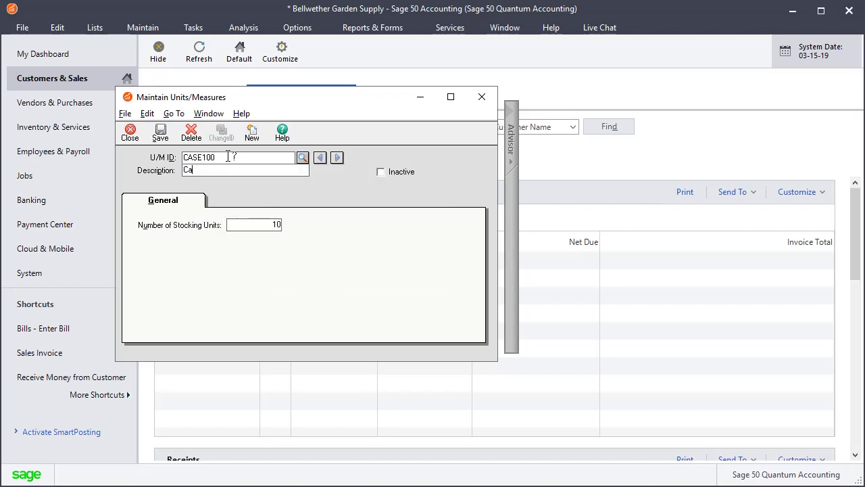
pyautogui.write('ase of 100')
pyautogui.press('Tab')
pyautogui.hotkey('ctrl', 's')
pyautogui.click(257, 223)
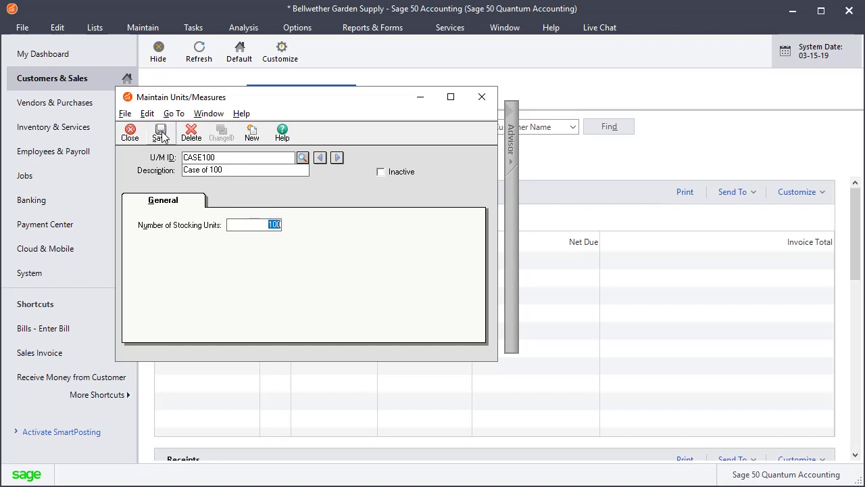
pyautogui.click(161, 134)
# - Enable different purchase and sales quantities for Carnation Seeds (Mix), with CASE100 as the default purchasing multi-pack
pyautogui.click(207, 113)
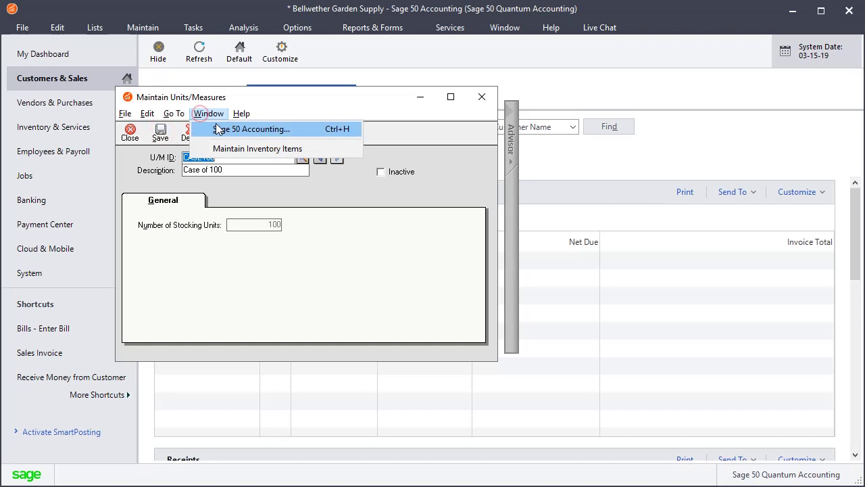
pyautogui.click(226, 147)
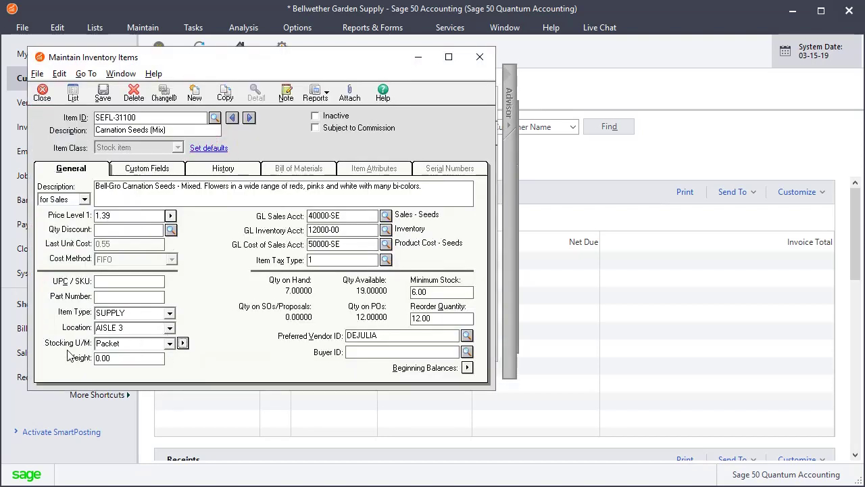
pyautogui.click(183, 343)
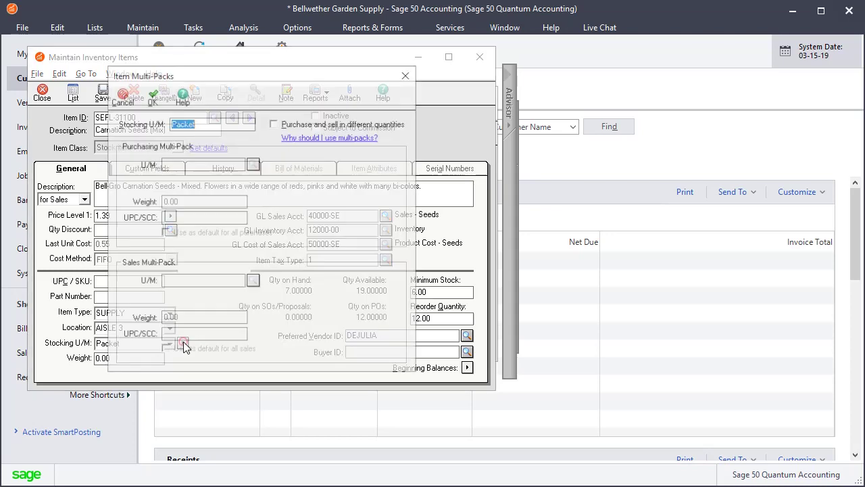
pyautogui.click(276, 125)
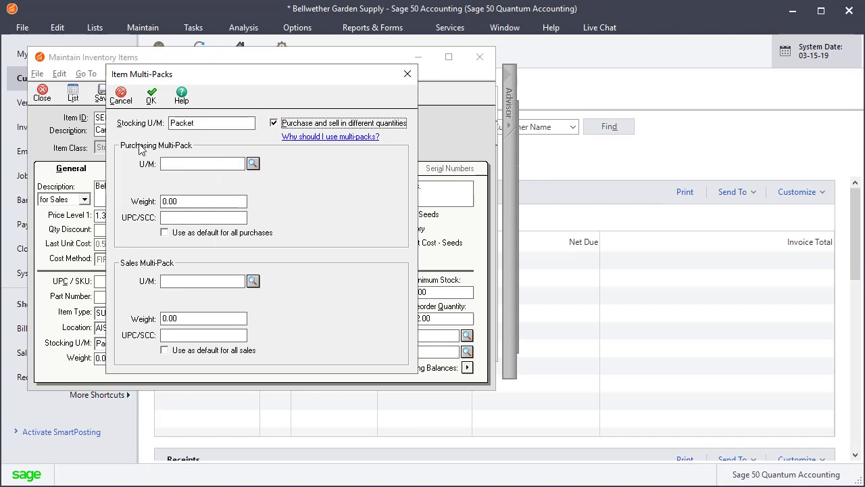
pyautogui.click(253, 164)
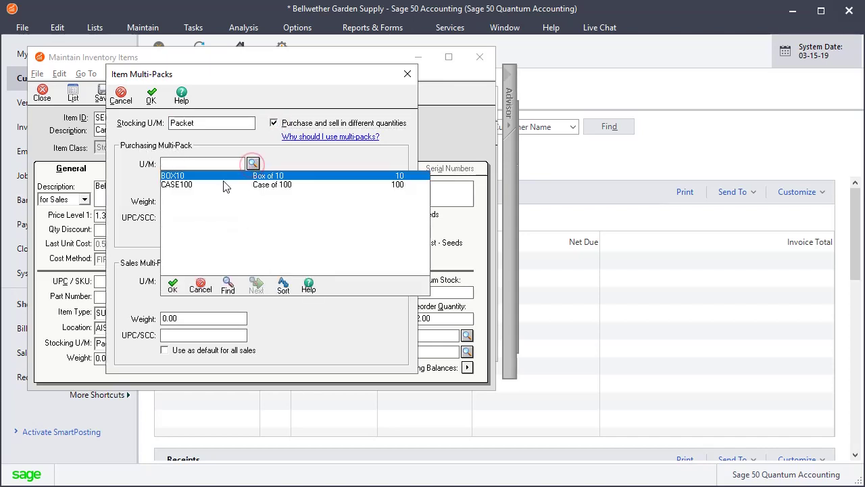
pyautogui.doubleClick(187, 184)
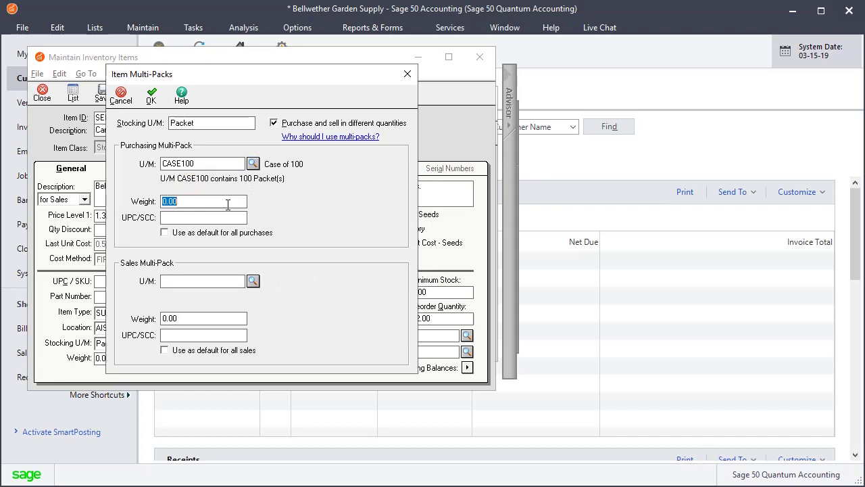
pyautogui.click(165, 233)
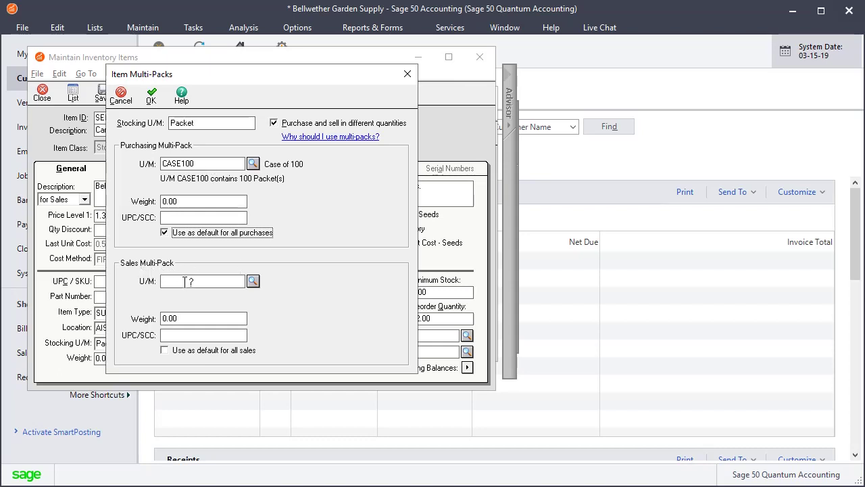
# - Set the item's sales multi-pack to BOX10, accept the multi-pack settings, and save the inventory item
pyautogui.click(253, 282)
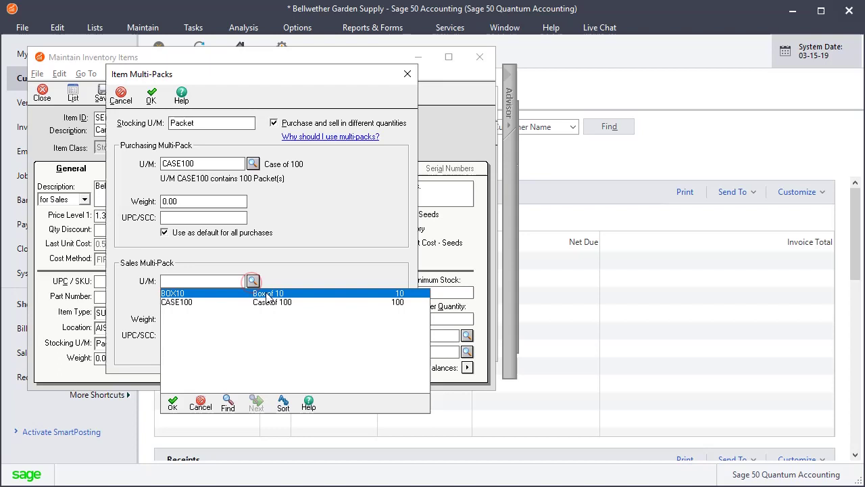
pyautogui.doubleClick(175, 296)
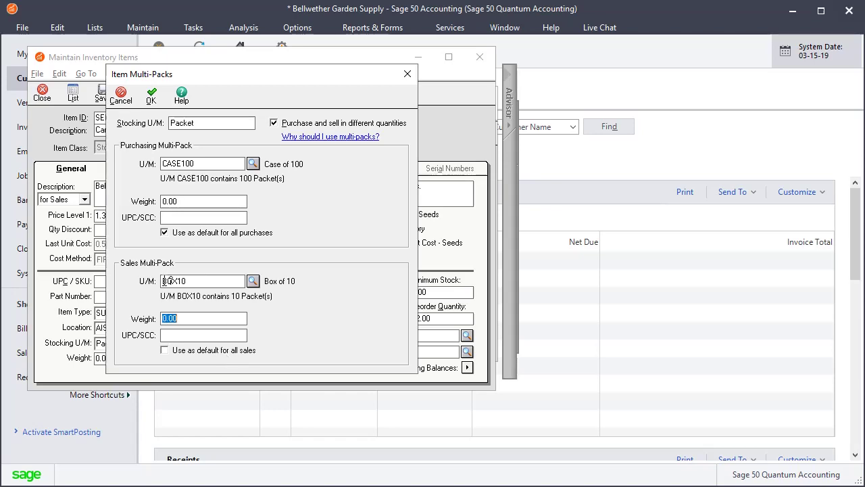
pyautogui.click(150, 94)
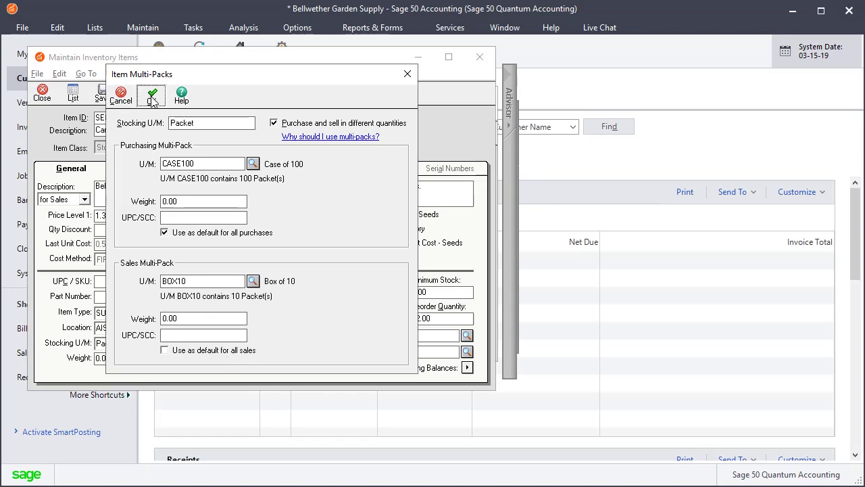
pyautogui.click(105, 95)
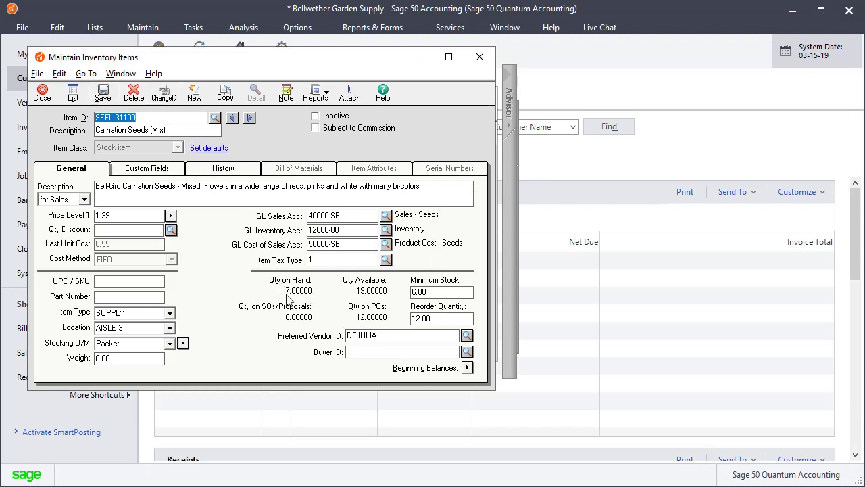
# - Start an inventory purchase from vendor AKERSON with invoice number 123
pyautogui.click(194, 27)
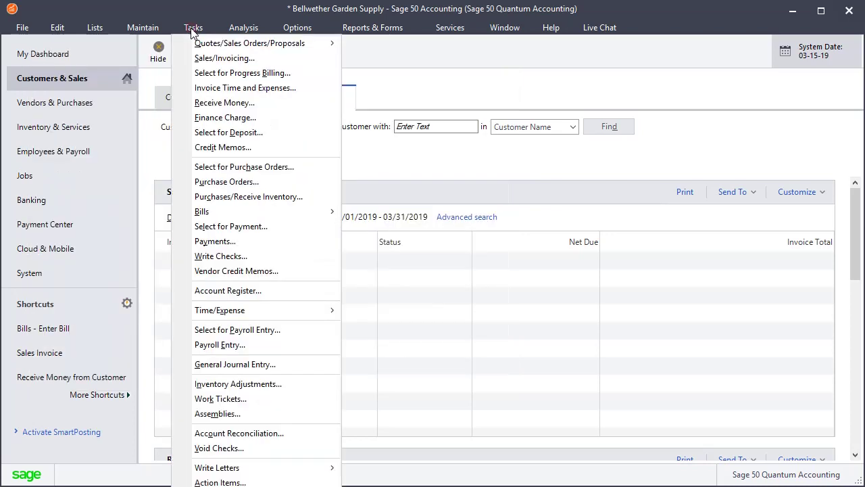
pyautogui.click(219, 196)
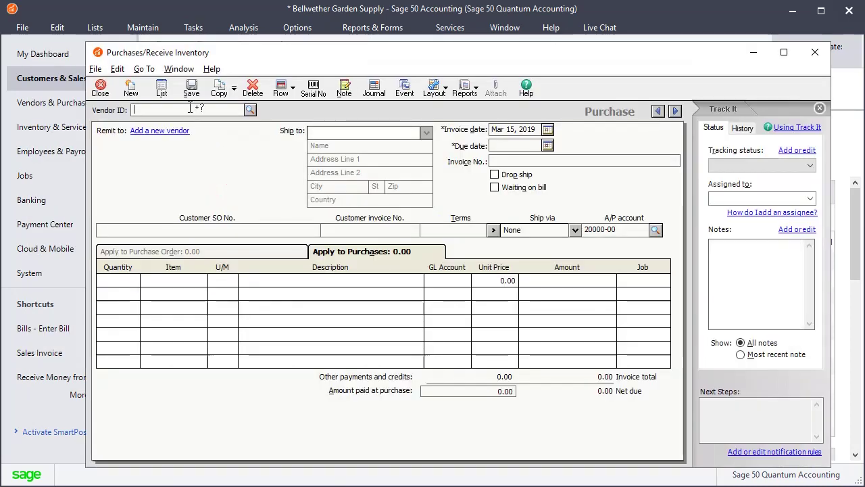
pyautogui.click(226, 130)
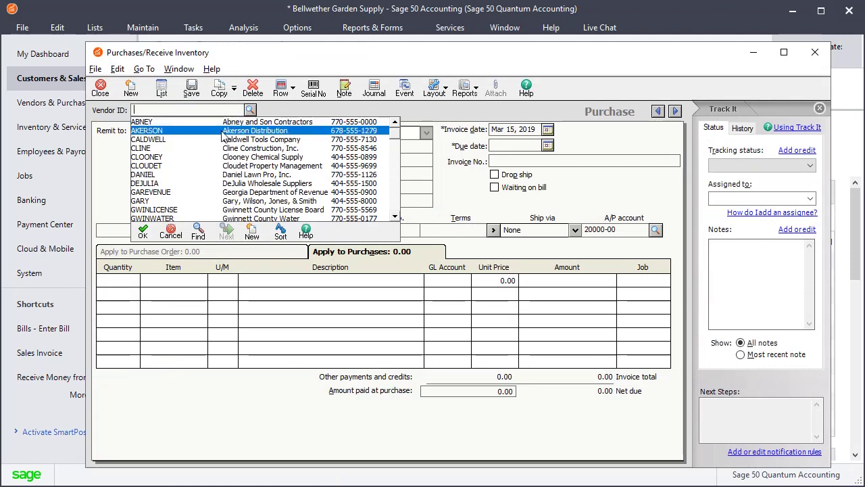
pyautogui.click(507, 161)
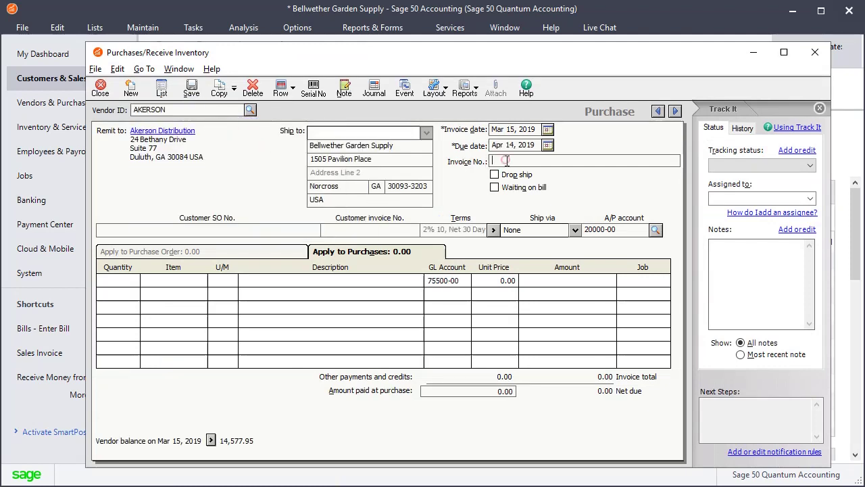
pyautogui.write('123')
# - Add a purchase line with quantity 1 of item SEFL-31100, using its default purchasing unit
pyautogui.click(124, 281)
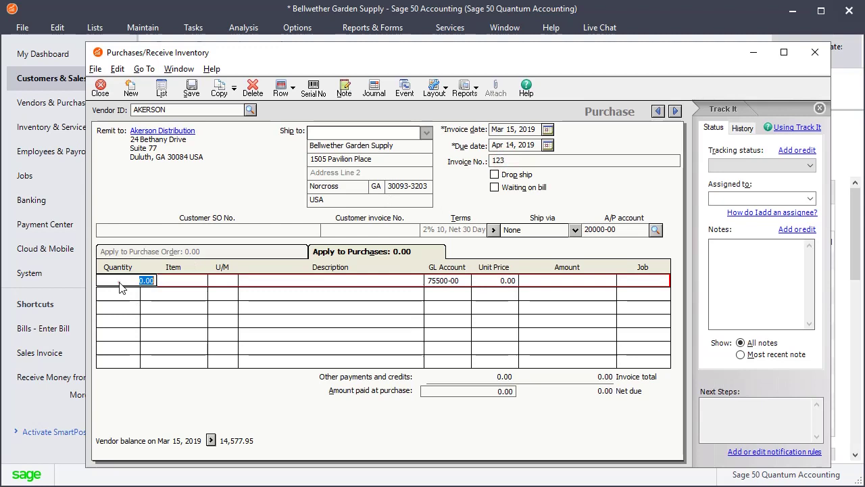
pyautogui.write('1')
pyautogui.press('Tab')
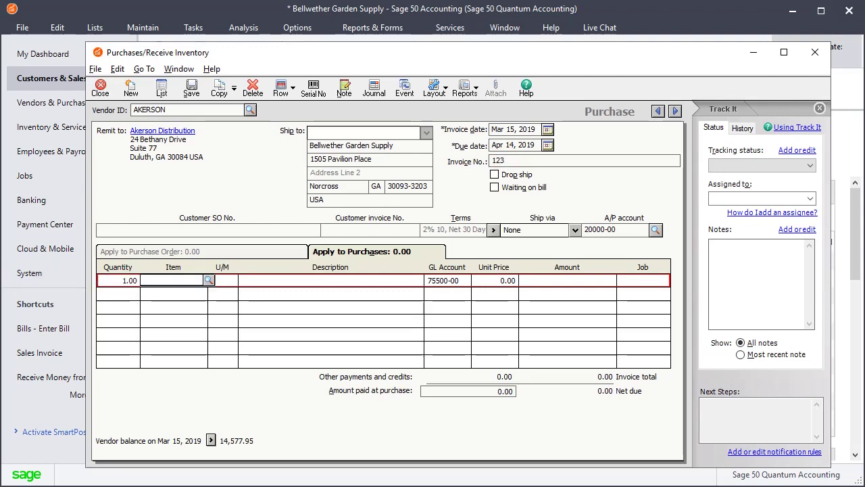
pyautogui.write('sEFL-31100')
pyautogui.press('Tab')
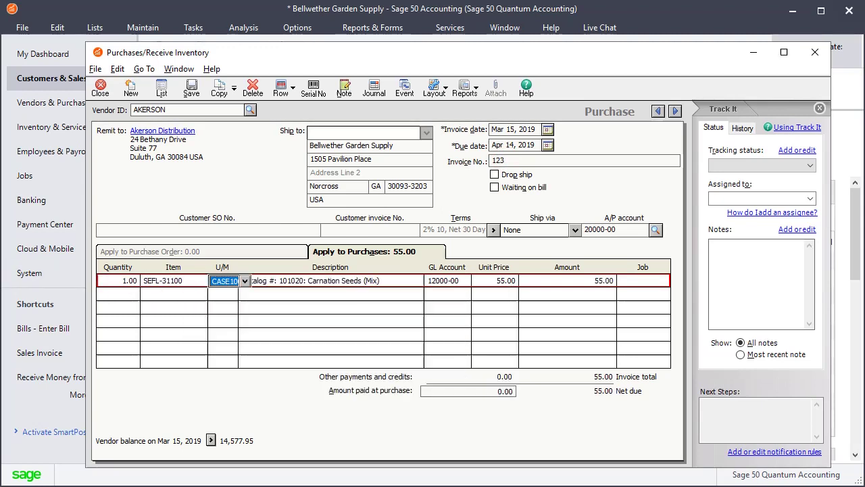
# - Review the unit choices on the purchase line, keep CASE100, and save the purchase
pyautogui.click(244, 280)
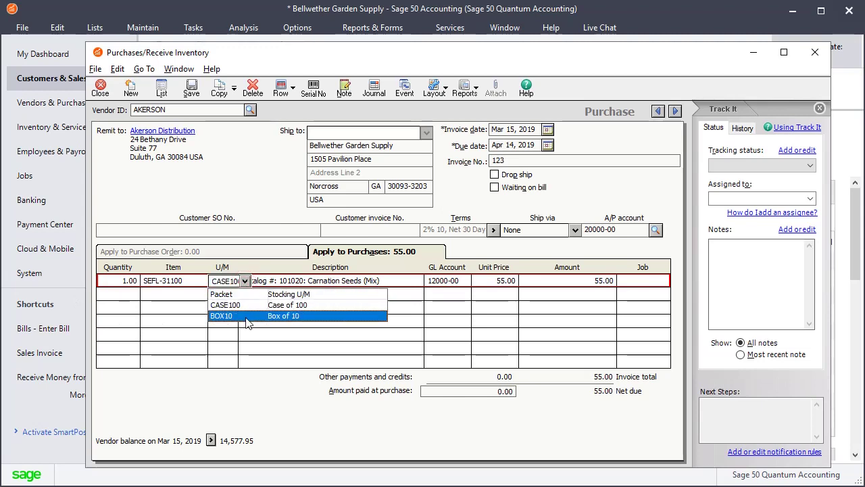
pyautogui.click(244, 281)
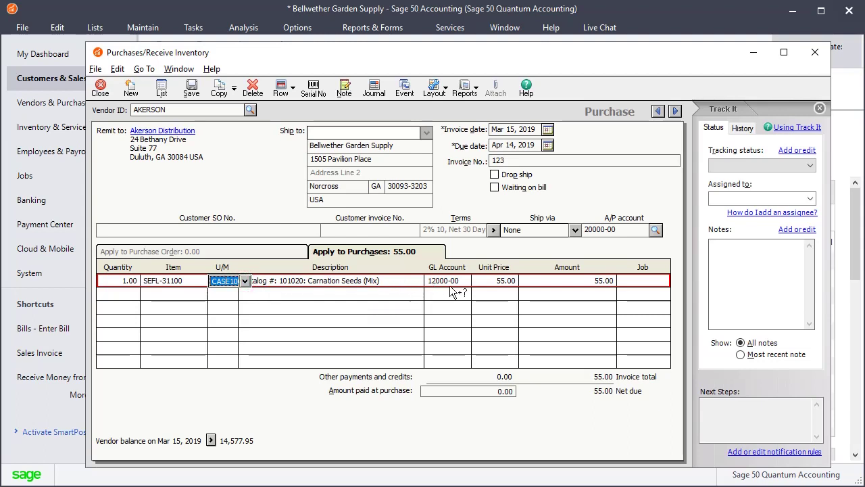
pyautogui.click(191, 88)
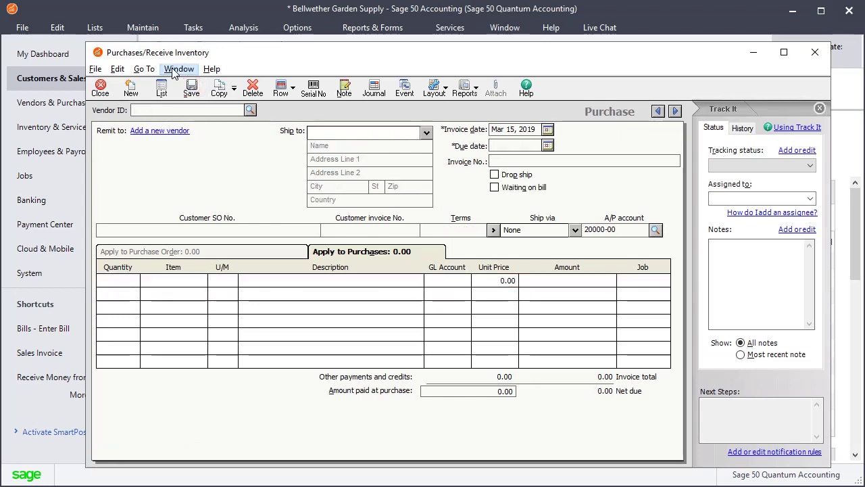
# - Return to the Carnation Seeds (Mix) inventory record and reload it to check its quantity on hand after the purchase
pyautogui.click(177, 69)
pyautogui.click(187, 110)
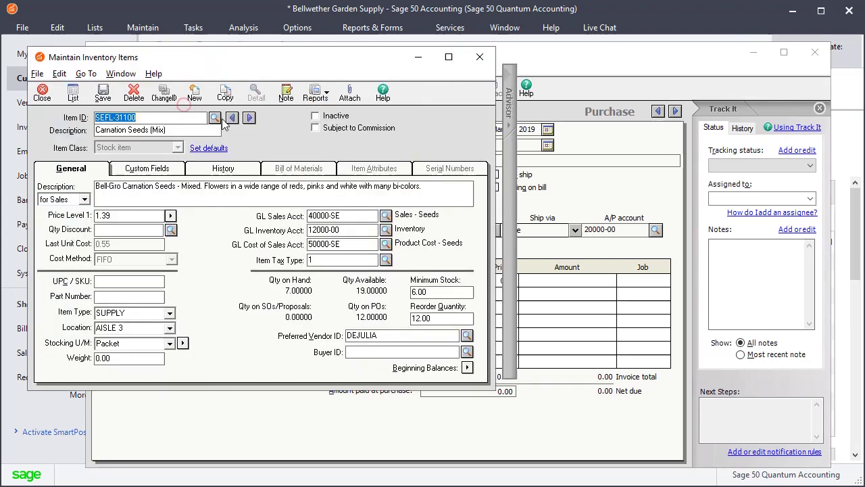
pyautogui.click(249, 118)
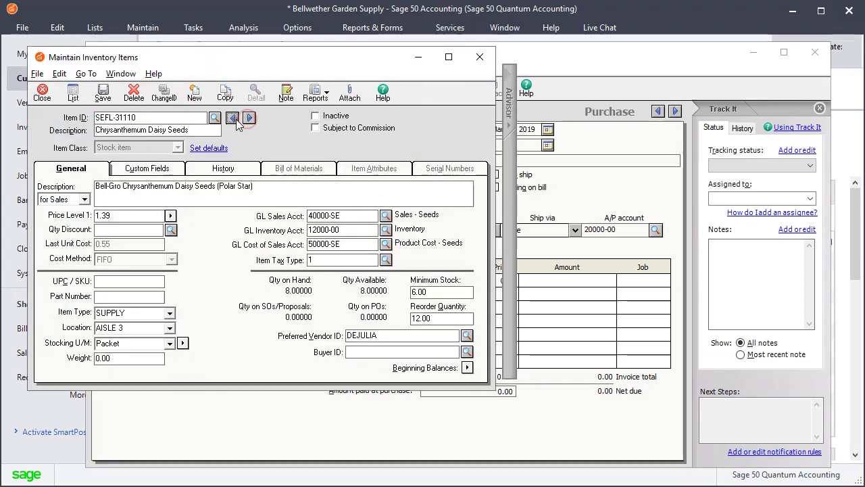
pyautogui.click(232, 118)
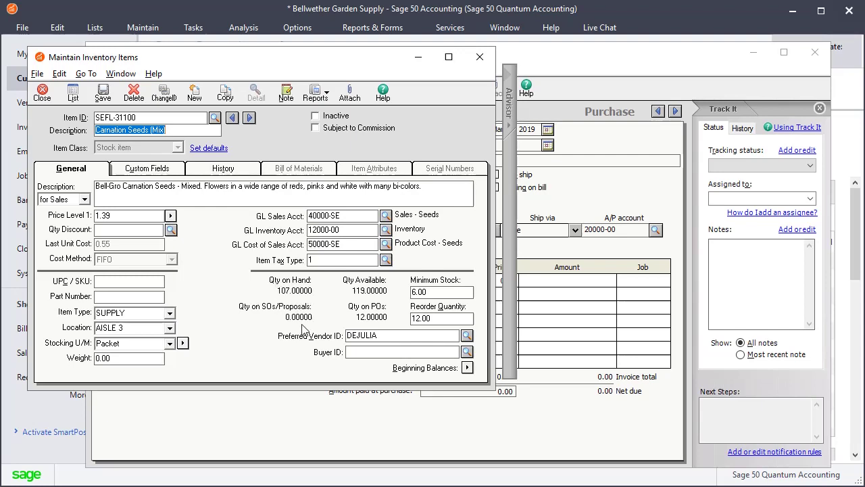
# - Start a new sales invoice for customer Aldred Builders, Inc
pyautogui.click(192, 28)
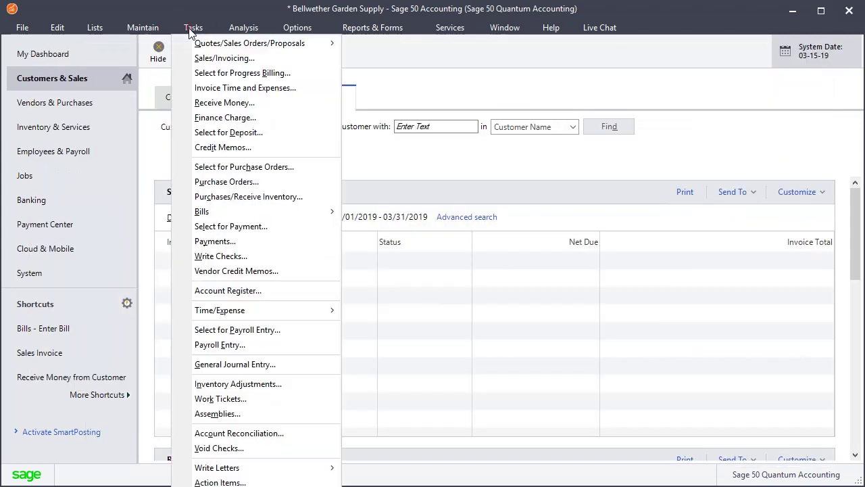
pyautogui.click(195, 59)
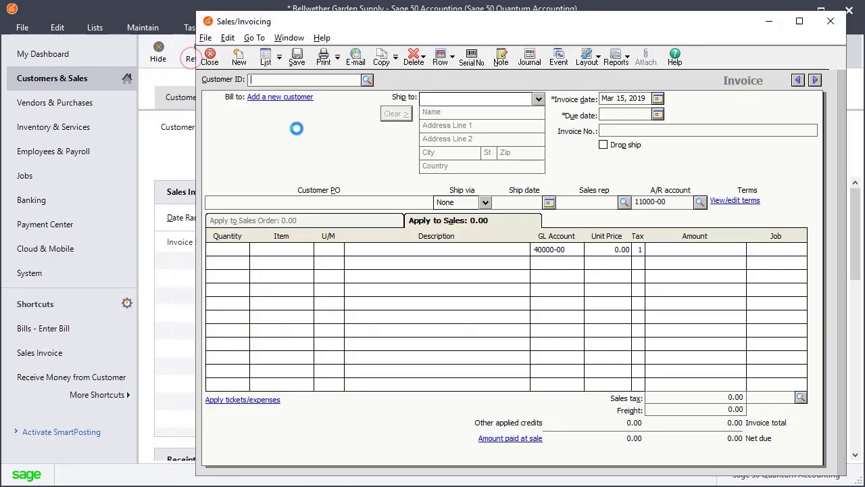
pyautogui.click(295, 80)
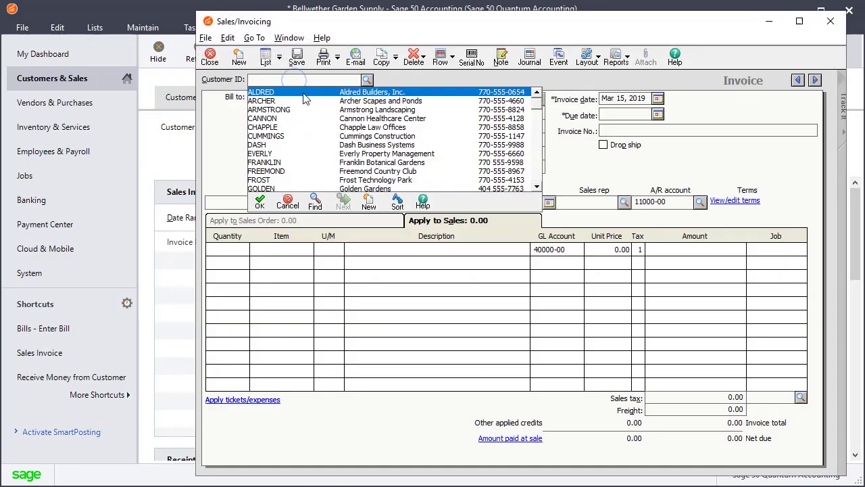
pyautogui.click(302, 95)
pyautogui.click(440, 221)
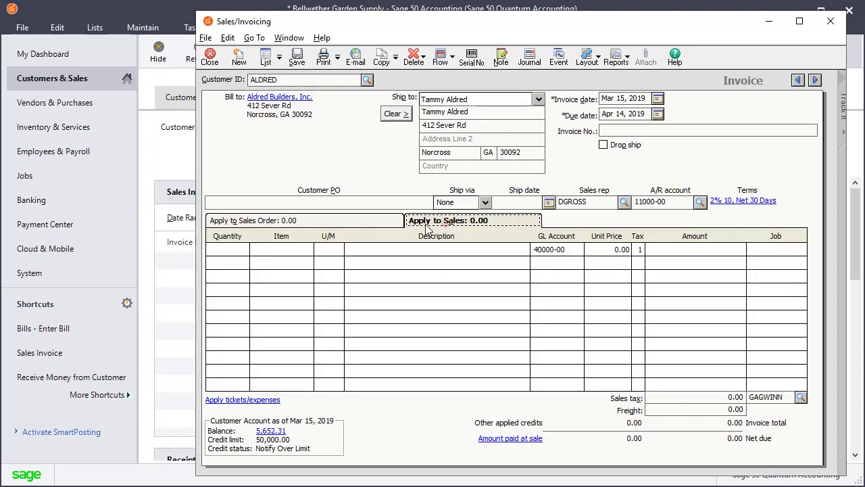
# - Add a sales line with quantity 1 of item SEFL-31100 to the invoice
pyautogui.click(238, 249)
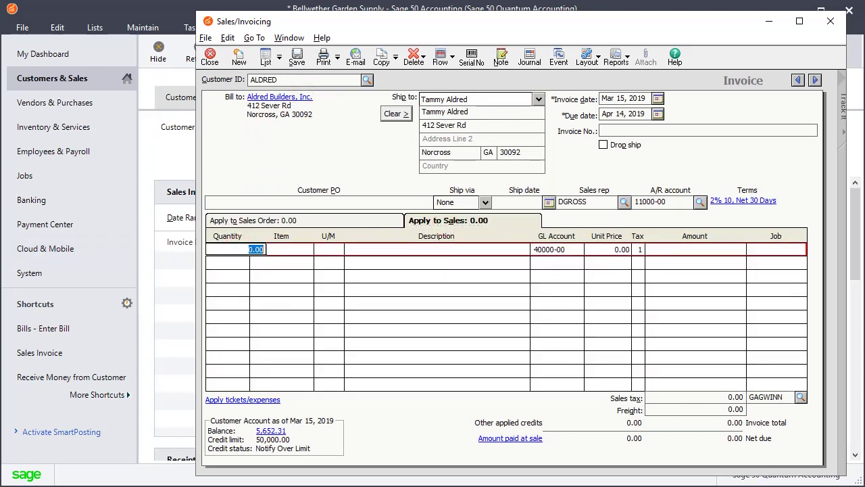
pyautogui.write('1')
pyautogui.press('Tab')
pyautogui.write('SEFL-31100')
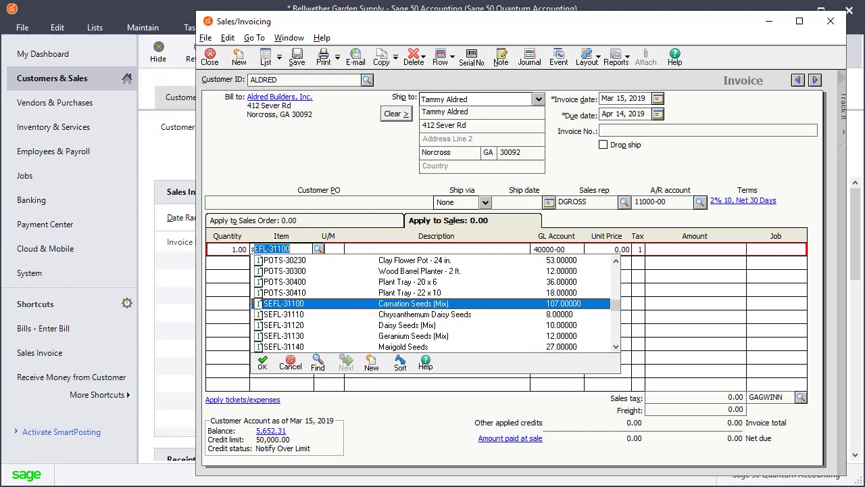
pyautogui.press('Tab')
# - Set the sales line's unit of measure to BOX10 and save the invoice
pyautogui.click(351, 250)
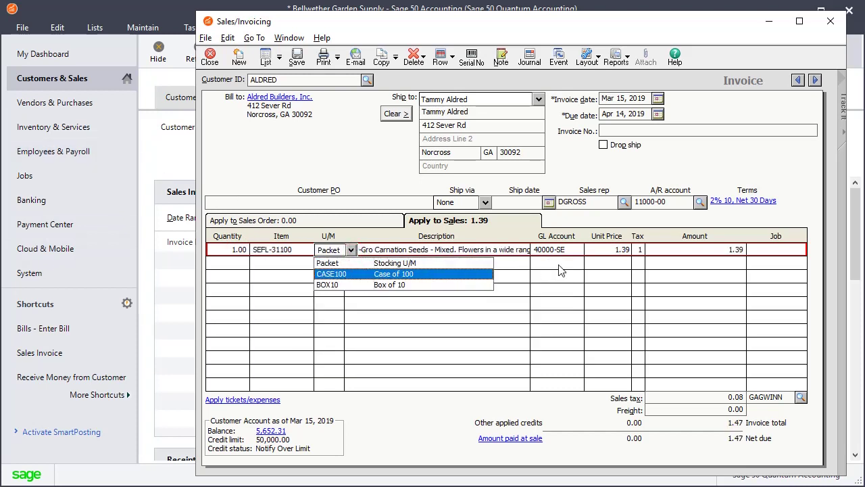
pyautogui.click(336, 286)
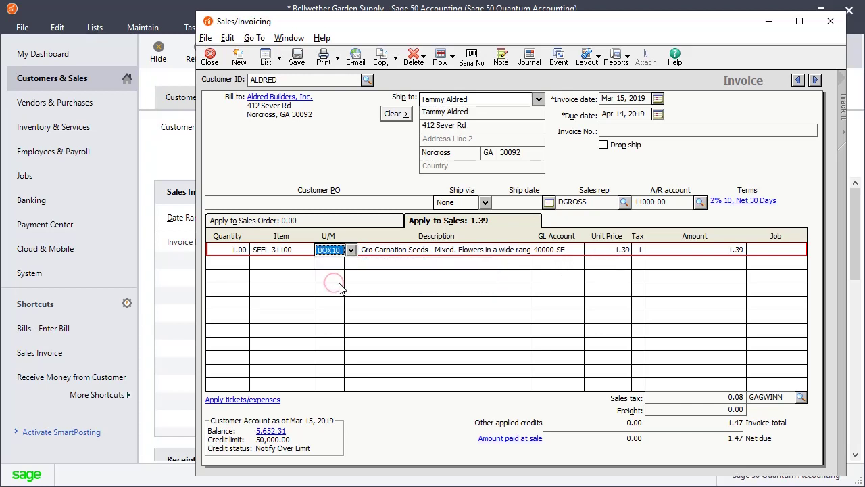
pyautogui.press('Tab')
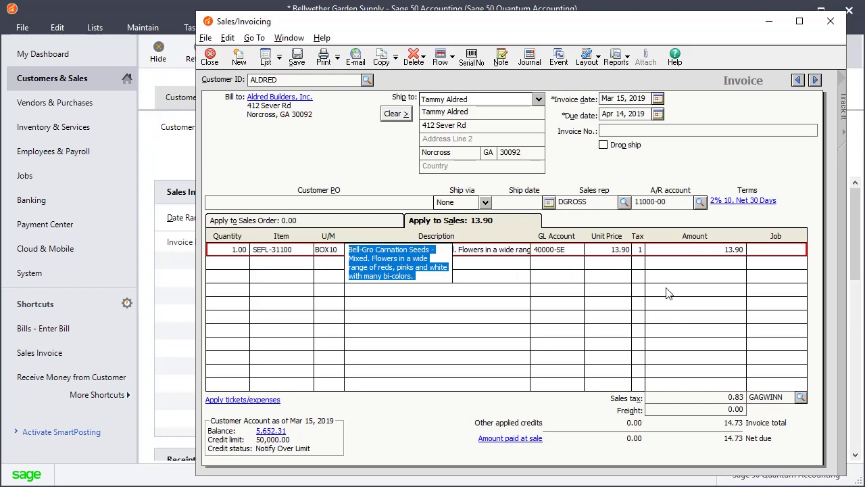
pyautogui.click(298, 59)
# - Go back to the Carnation Seeds (Mix) inventory record and refresh it to check its quantity on hand after the sale
pyautogui.click(291, 39)
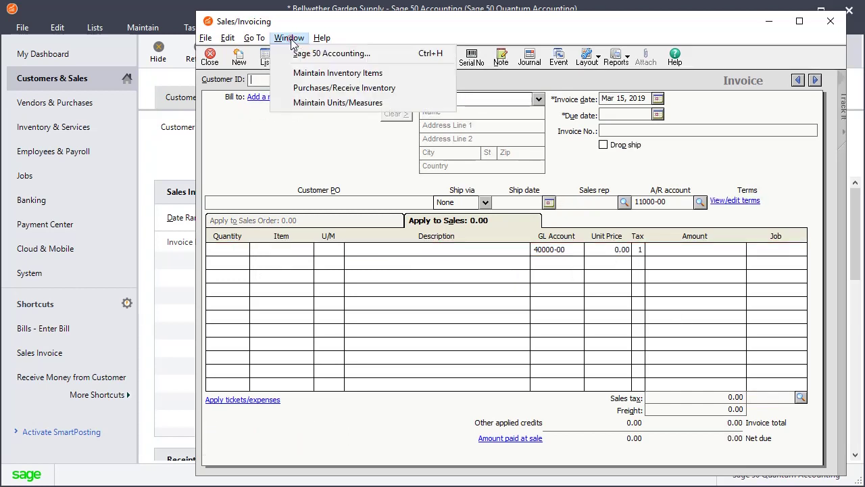
pyautogui.click(297, 73)
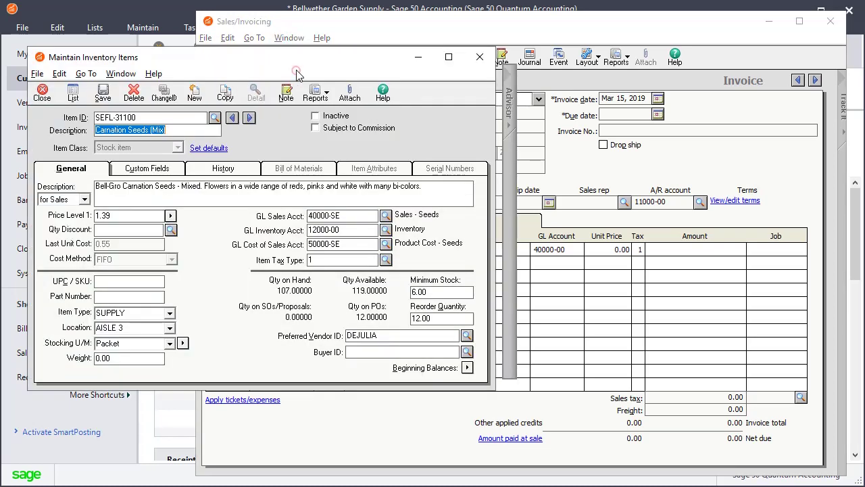
pyautogui.click(249, 117)
# - Enter a new unit of measure with ID UOM and 12 stocking units, and move its window clear of the item record
pyautogui.click(120, 73)
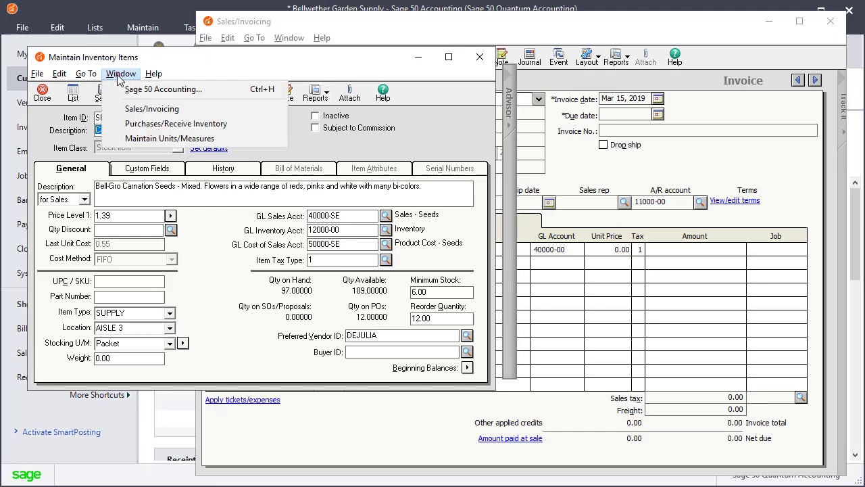
pyautogui.click(134, 137)
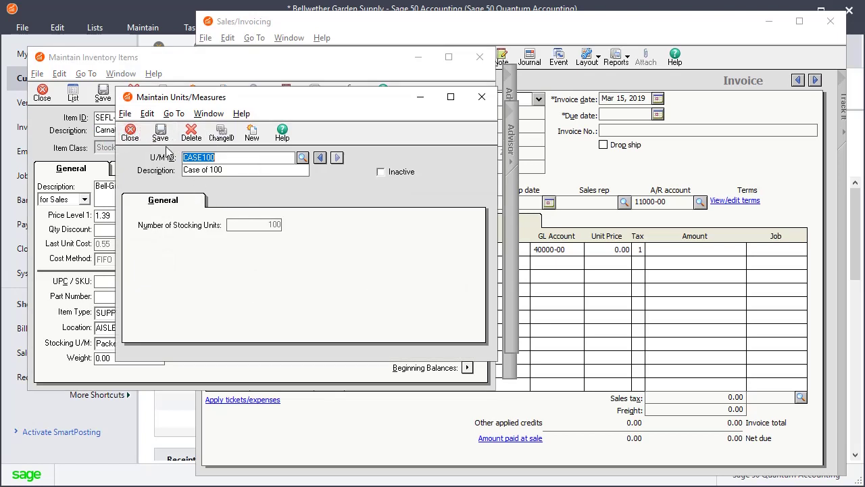
pyautogui.click(252, 133)
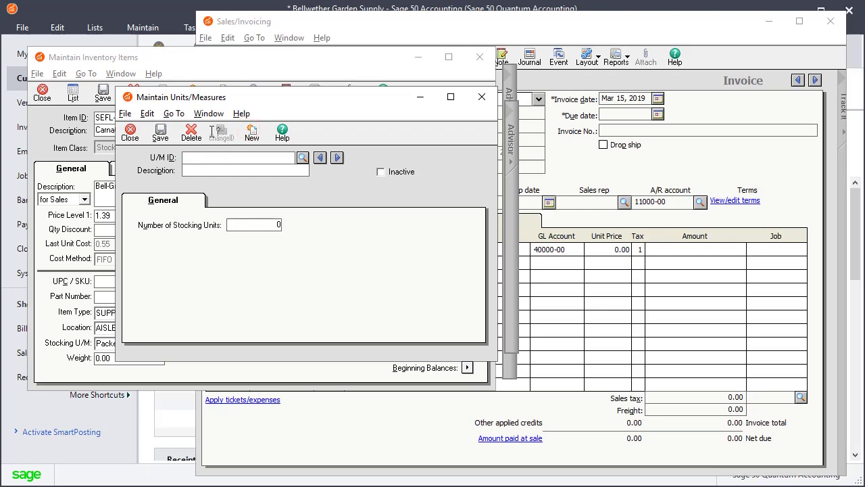
pyautogui.write('UOM')
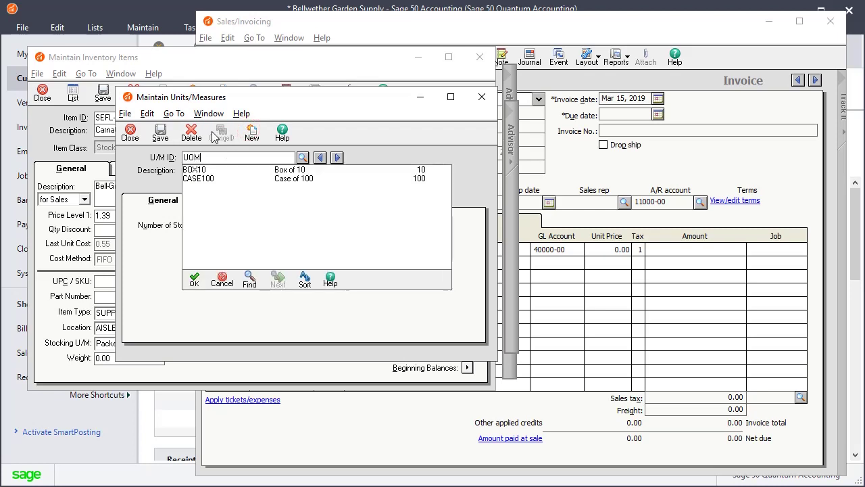
pyautogui.press('Tab')
pyautogui.press('Tab')
pyautogui.write('1')
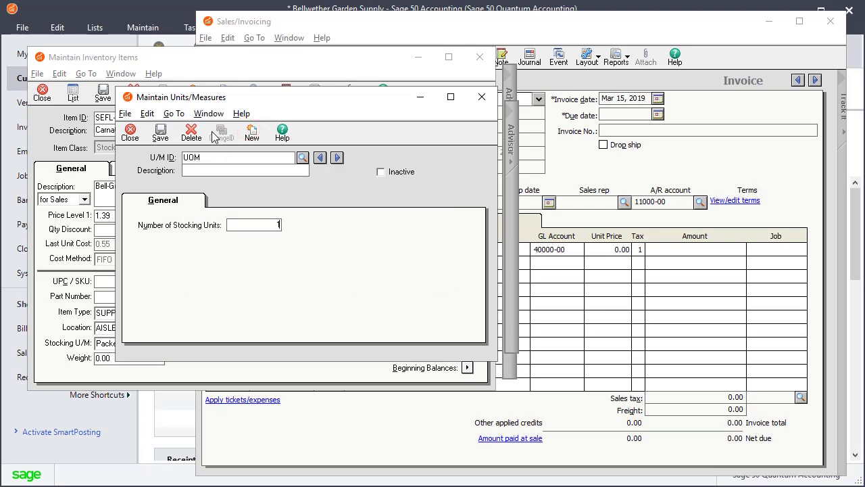
pyautogui.hotkey('ctrl', 's')
pyautogui.moveTo(263, 225); pyautogui.dragTo(281, 226)
pyautogui.moveTo(247, 101); pyautogui.dragTo(352, 125)
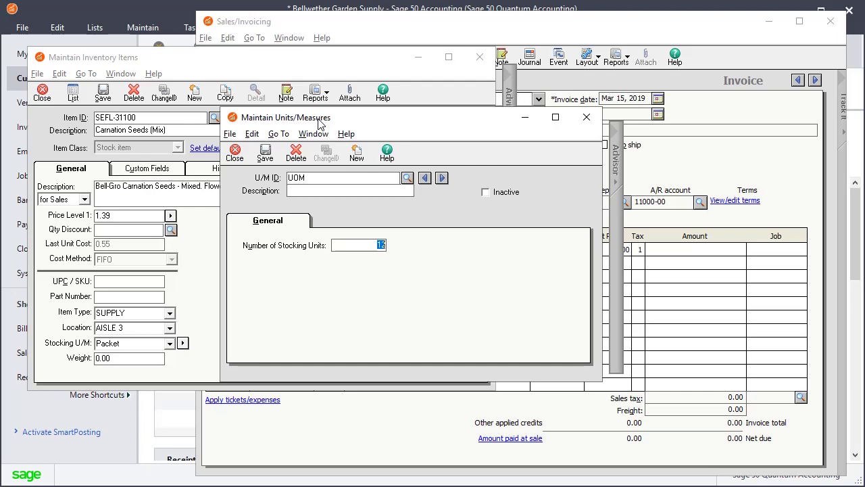
pyautogui.moveTo(318, 120); pyautogui.dragTo(510, 157)
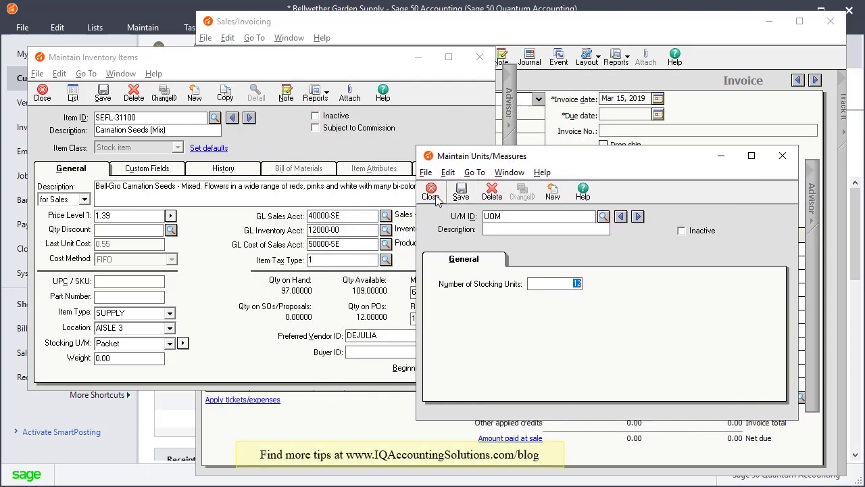